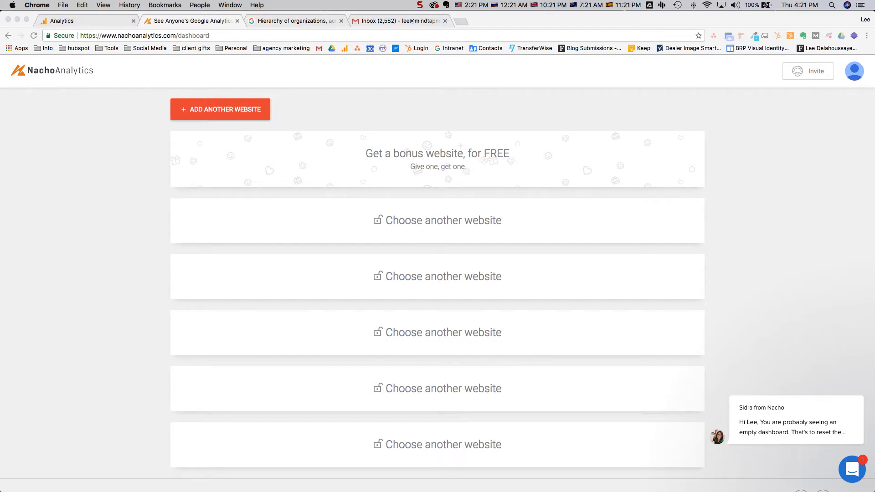
Add basspro.com as another website to see analytics for in Nacho Analytics
left_click(82, 21)
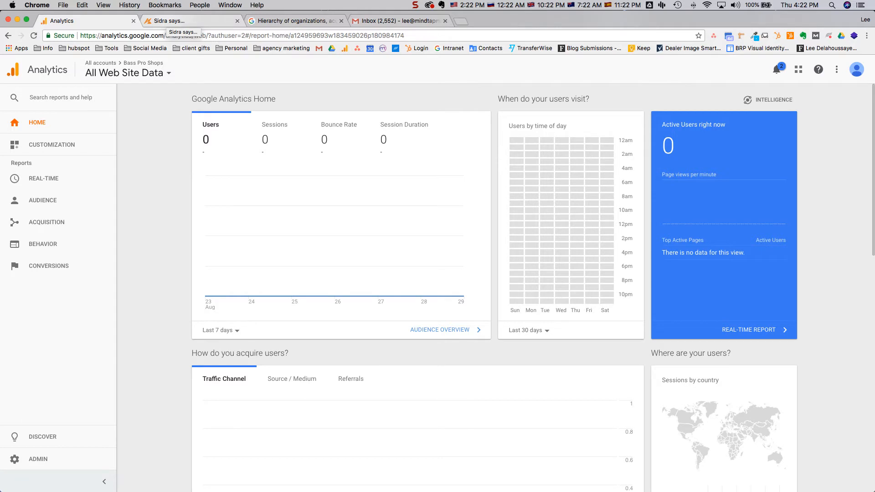
left_click(169, 21)
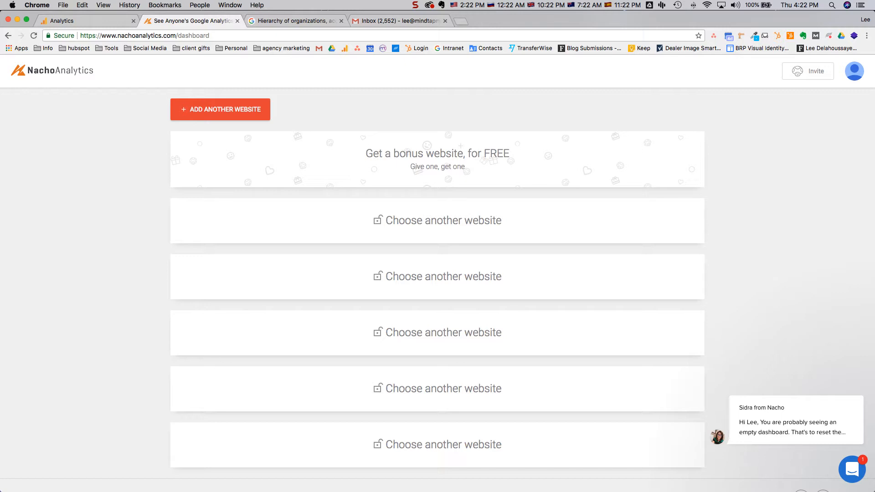
left_click(220, 109)
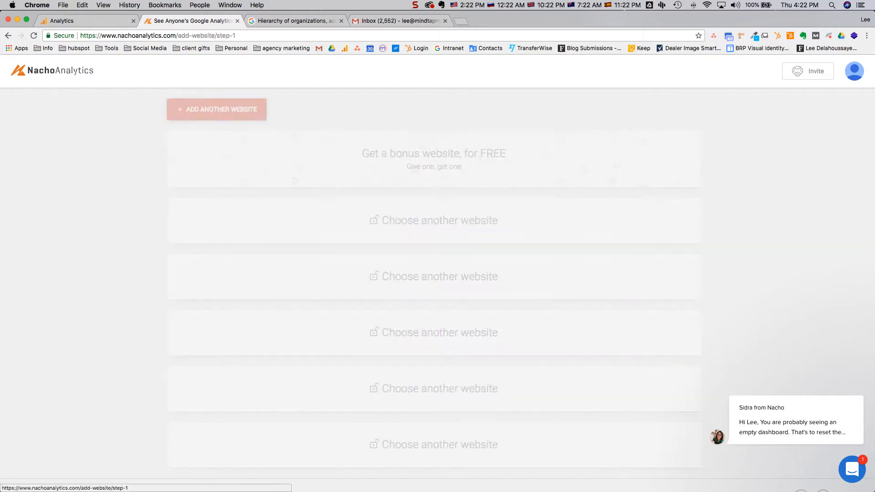
type("basspro")
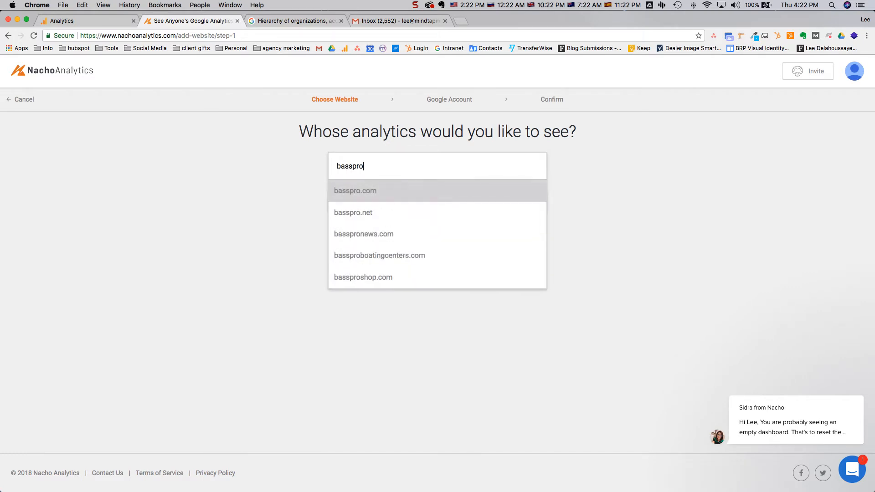
left_click(355, 191)
left_click(437, 201)
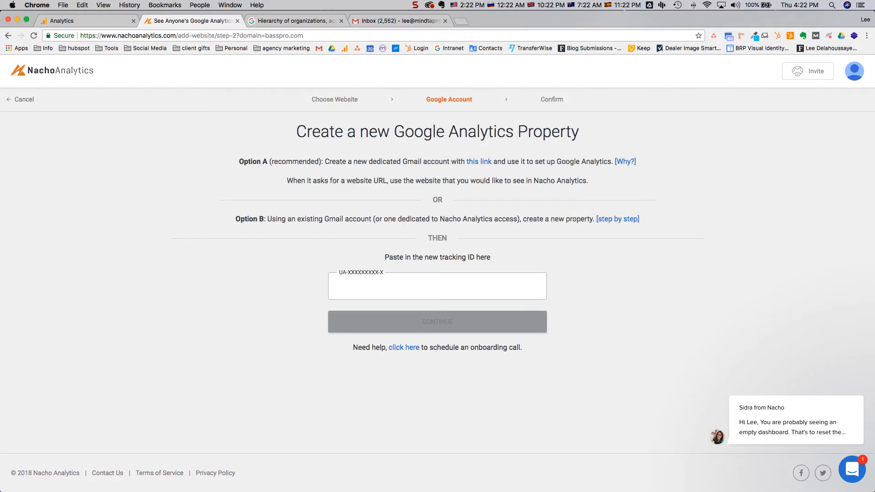
Link the new website to its Google Analytics property by pasting the tracking ID, and return to the dashboard
key("super+v")
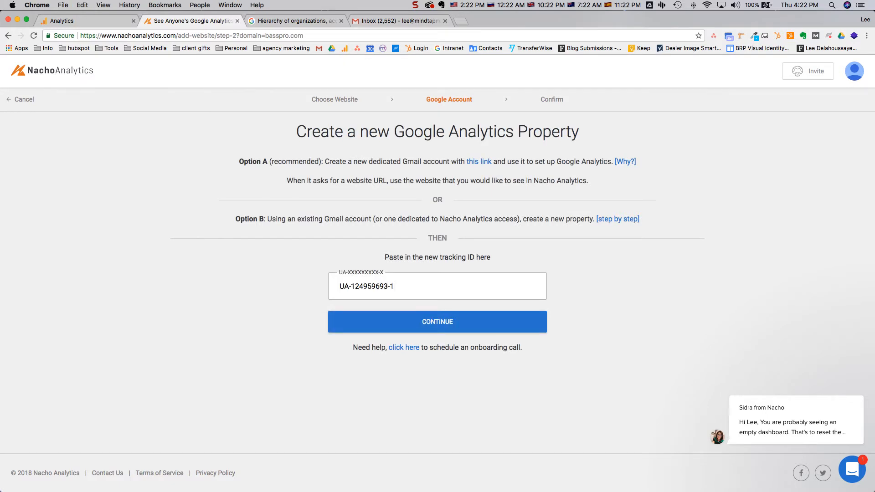
key("Return")
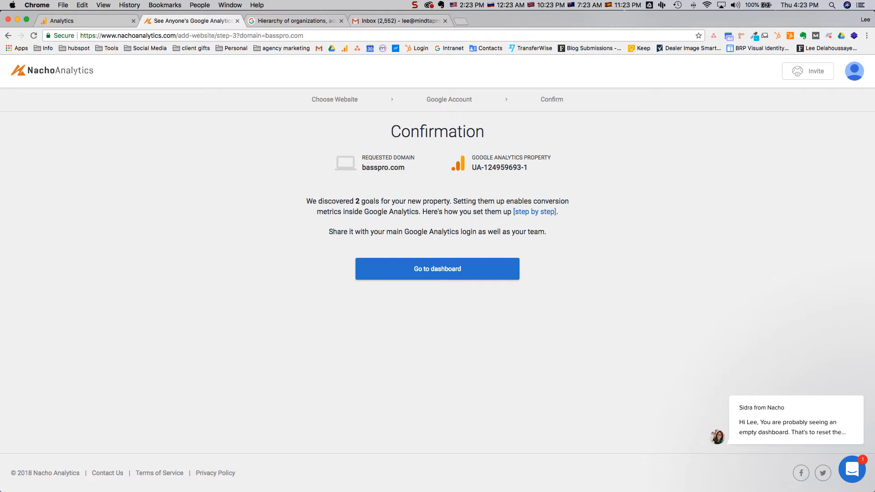
left_click(437, 268)
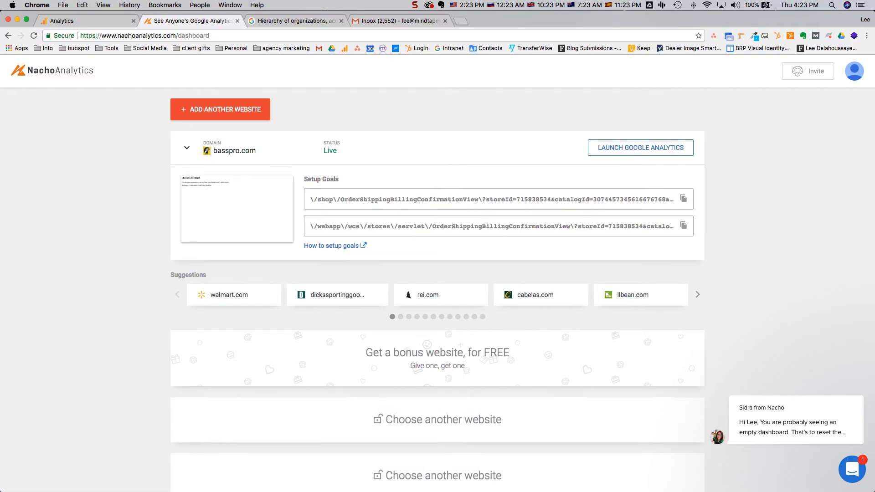
scroll(437, 278, "down", 1)
scroll(437, 278, "up", 1)
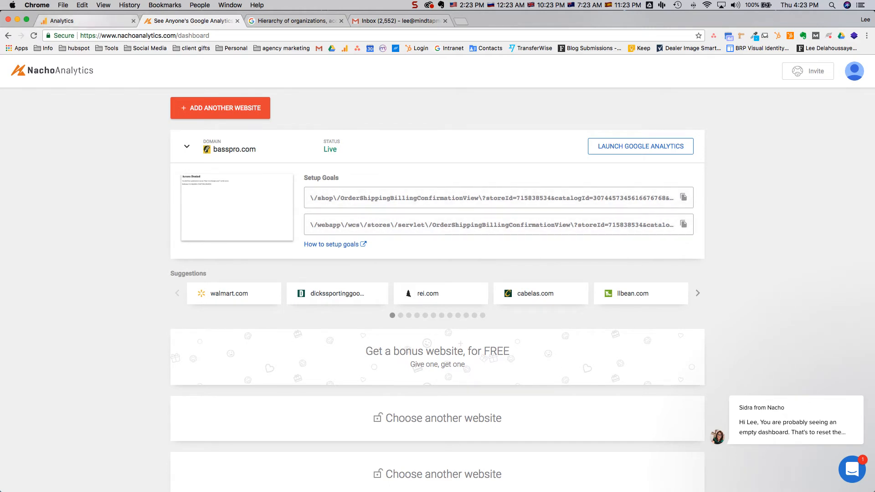
Switch to Google Analytics and start a new goal for the Bass Pro Shops All Web Site Data view
left_click(72, 21)
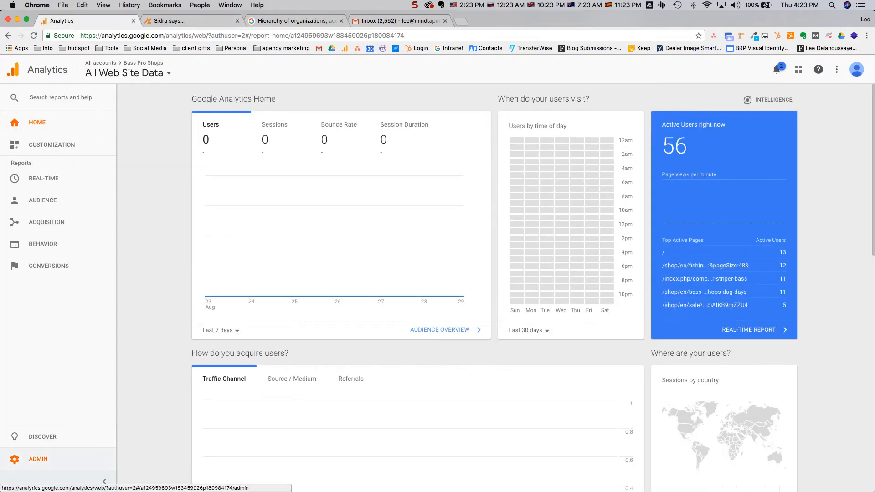
left_click(37, 459)
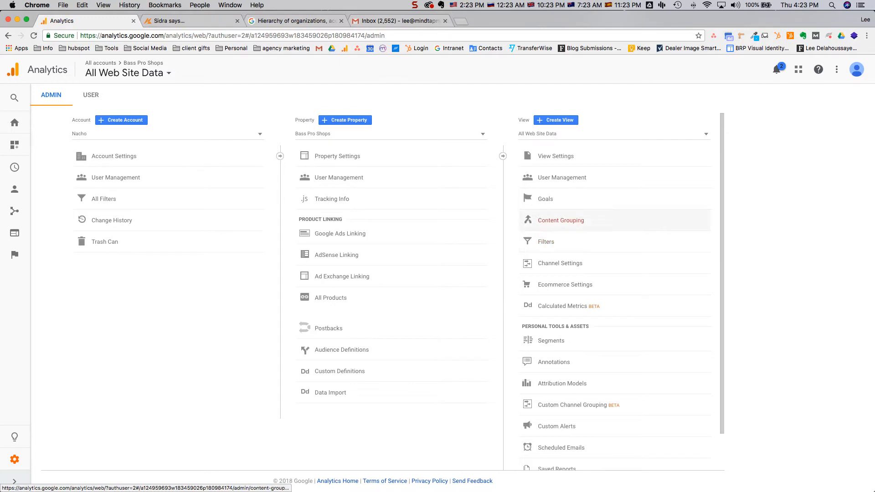
left_click(545, 199)
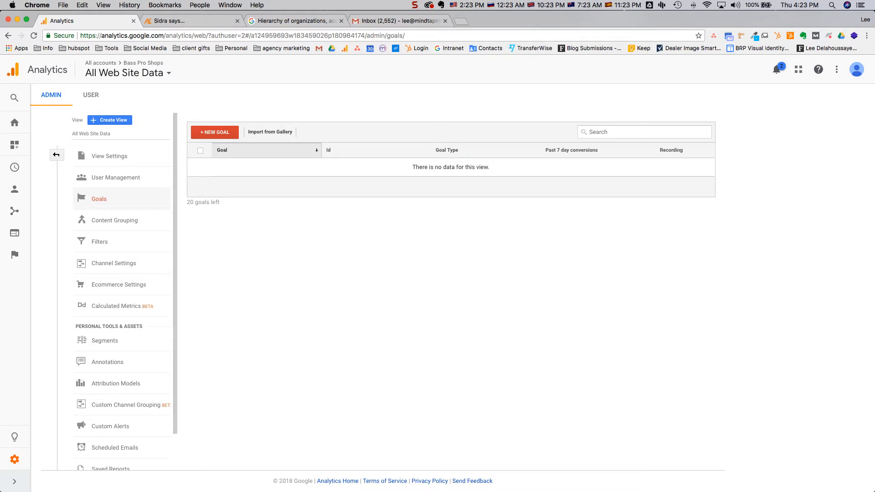
left_click(215, 133)
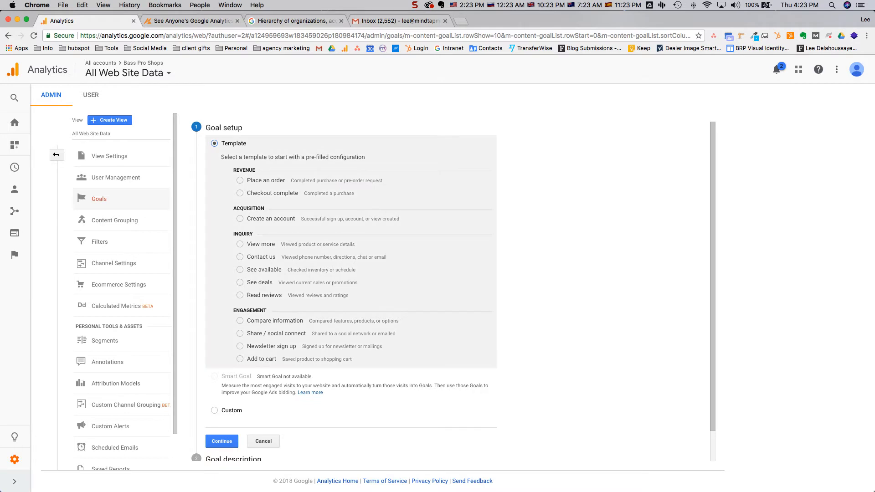
Copy the first basspro.com goal pattern from the Nacho Analytics dashboard and return to the goal setup in Google Analytics
key("ctrl+Tab")
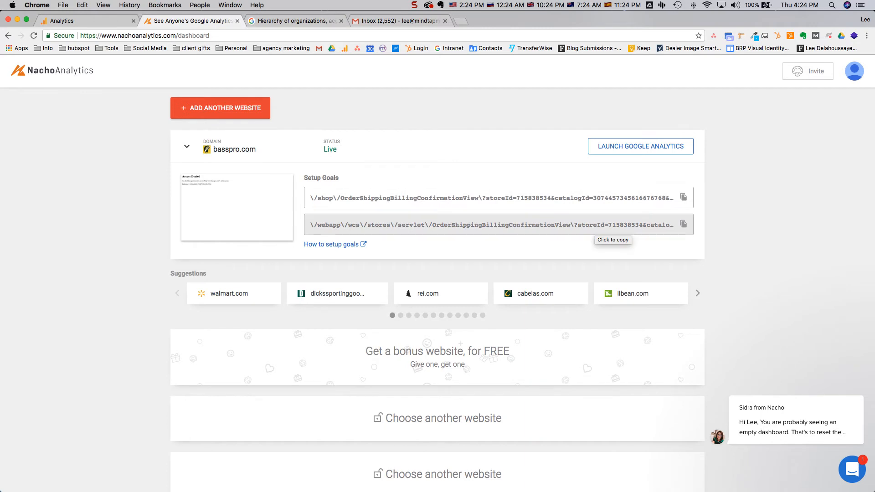
left_click(635, 199)
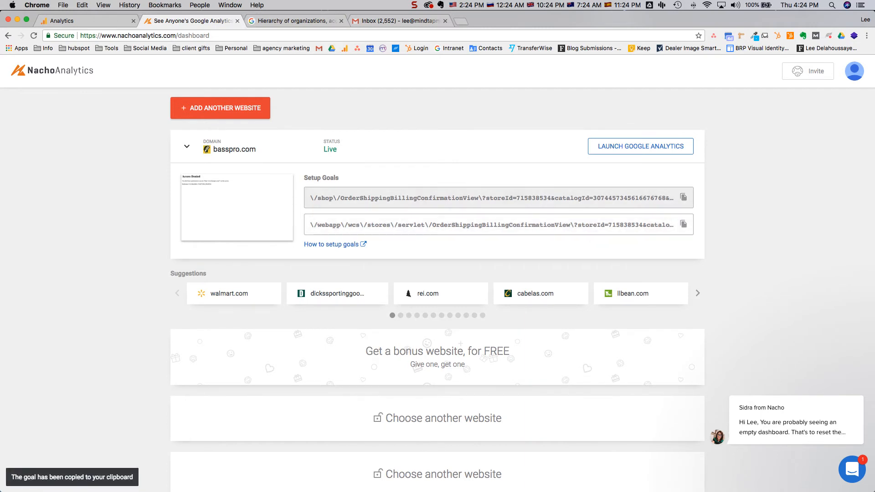
left_click(68, 21)
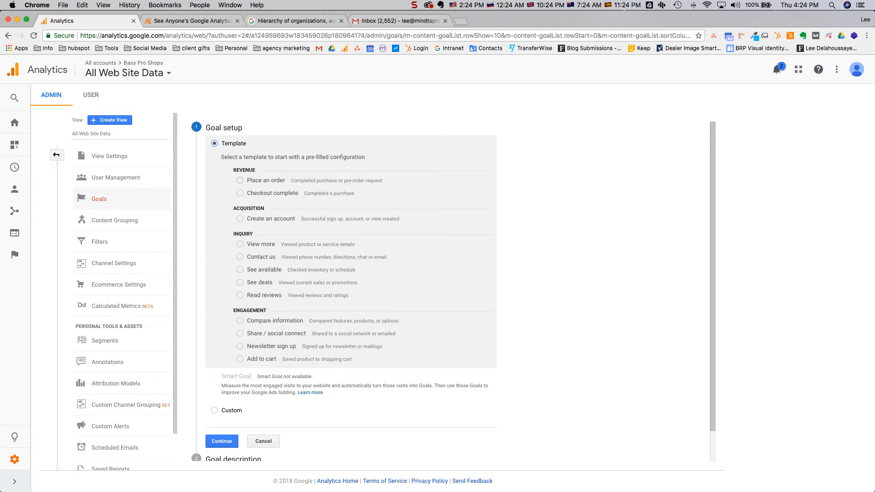
Base the goal on the Checkout complete template and accept its description with the Destination type
left_click(240, 181)
left_click(240, 193)
scroll(451, 291, "down", 2)
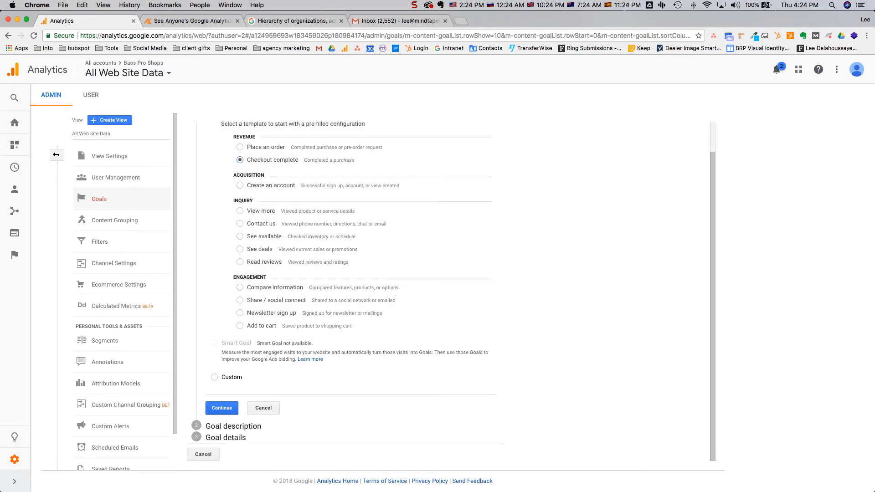
left_click(221, 408)
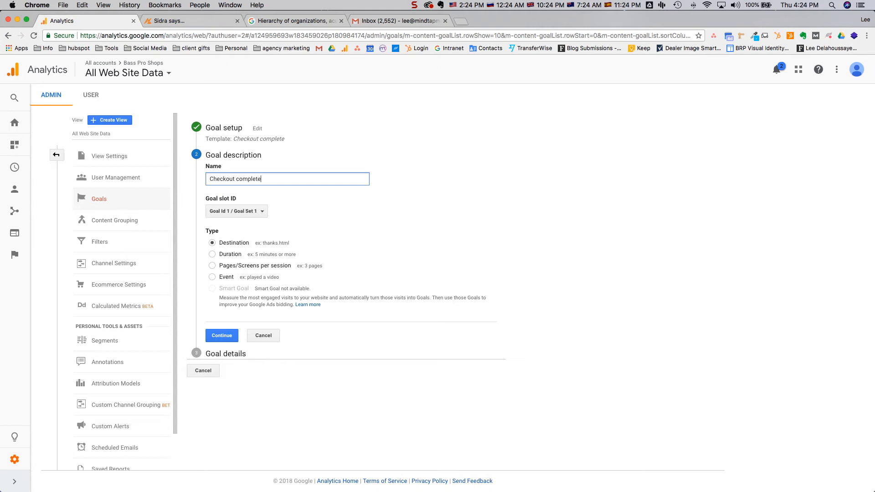
left_click(192, 21)
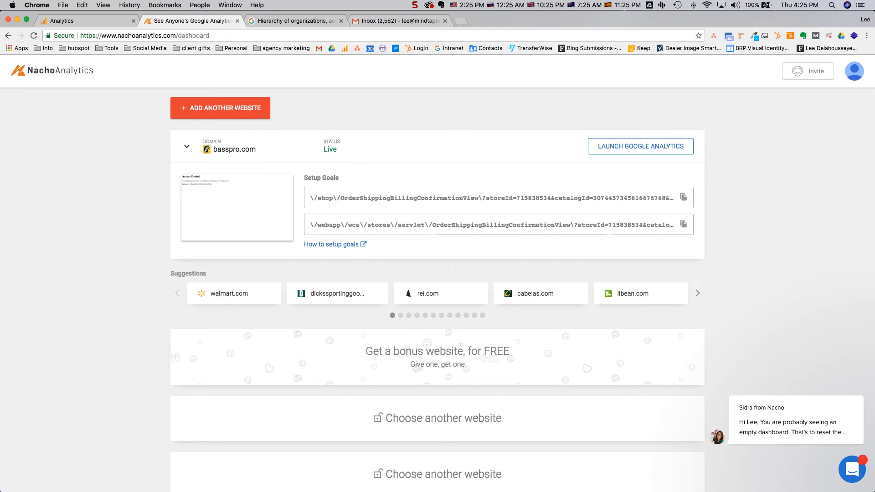
left_click(99, 21)
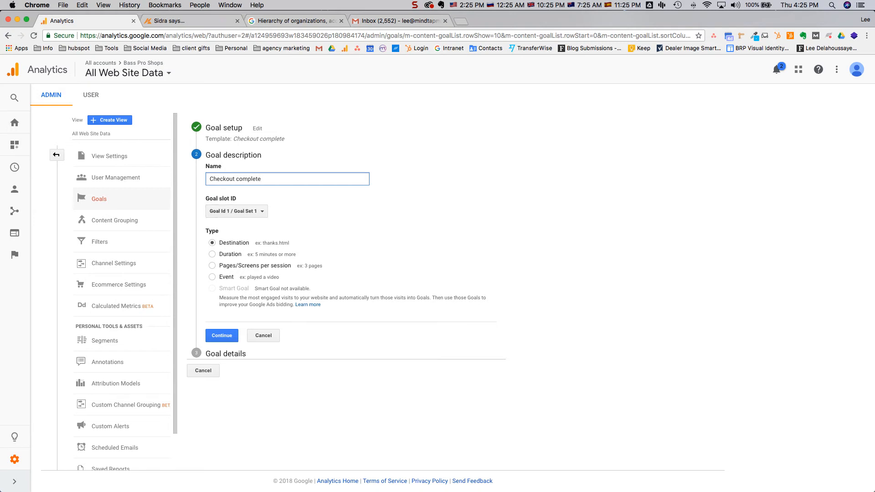
left_click(222, 335)
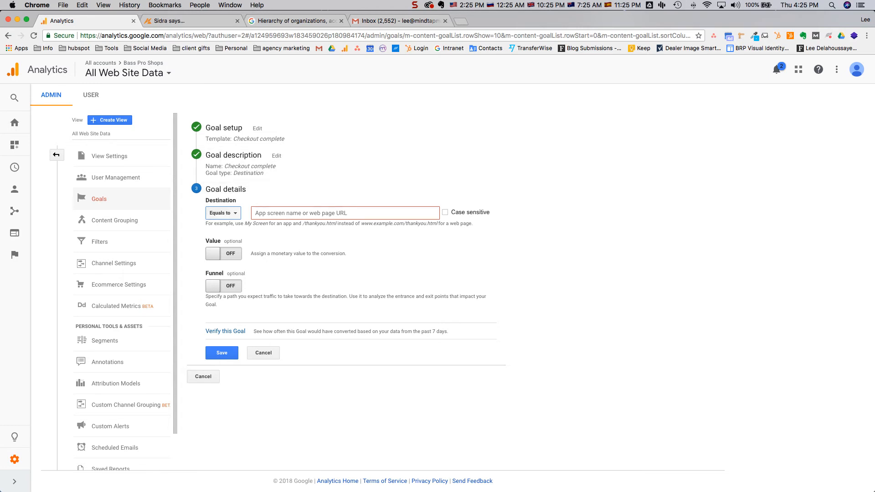
Set the goal's destination to match a regular expression, paste the copied pattern, and save the goal
left_click(223, 212)
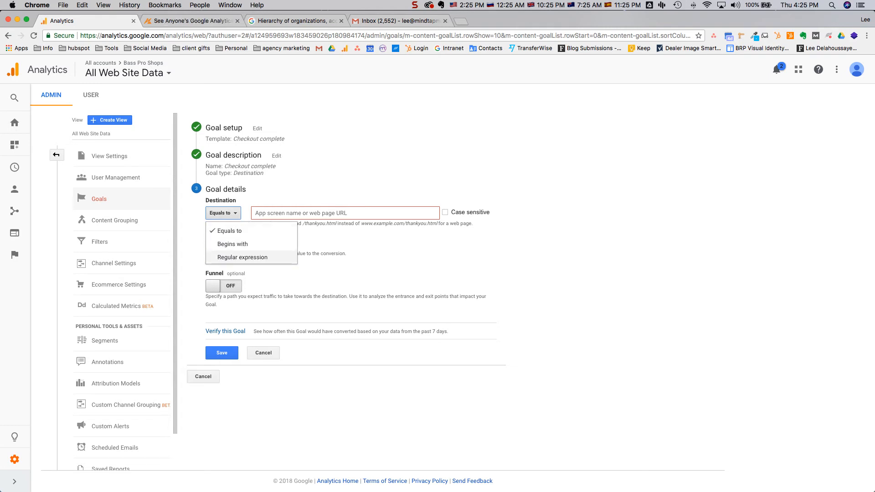
left_click(243, 257)
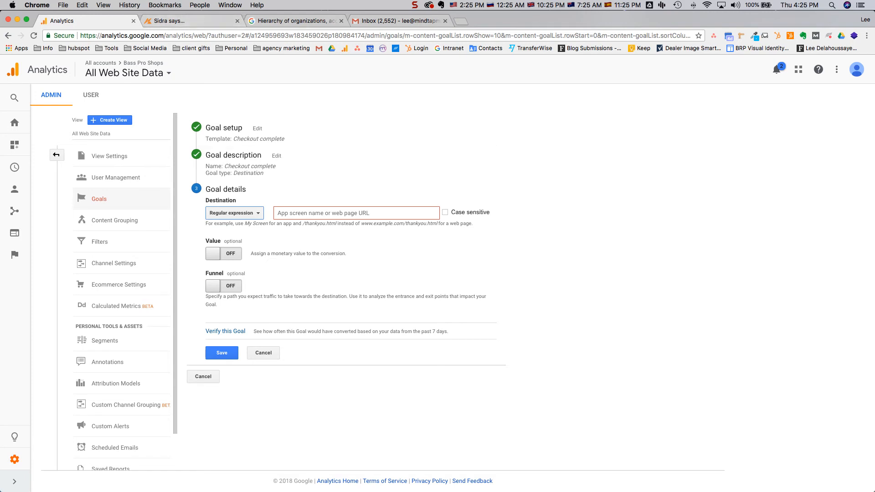
left_click(191, 21)
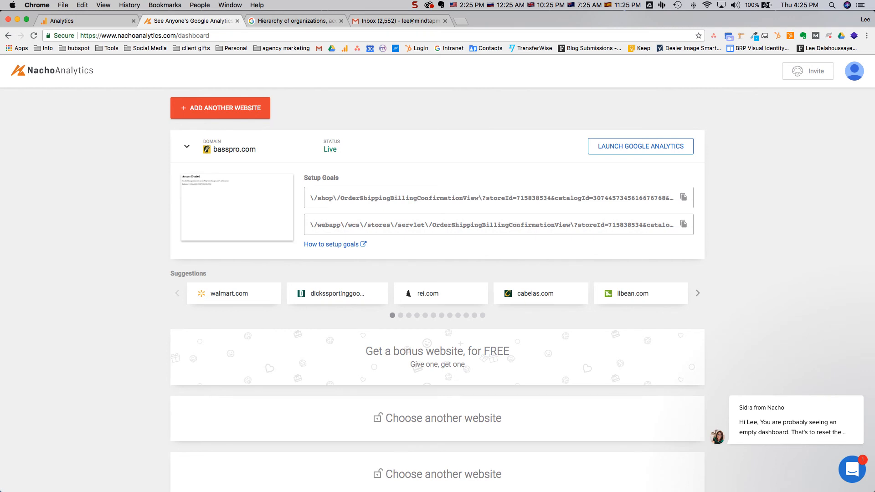
left_click(86, 21)
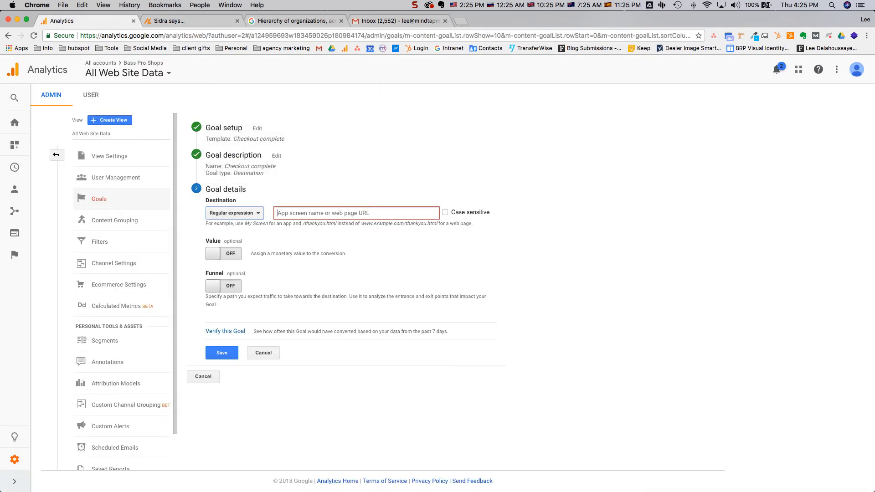
key("super+v")
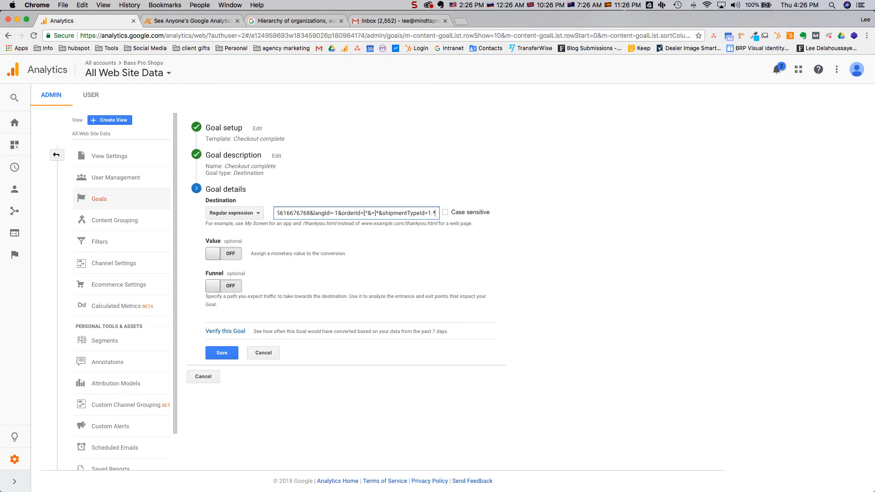
key("Return")
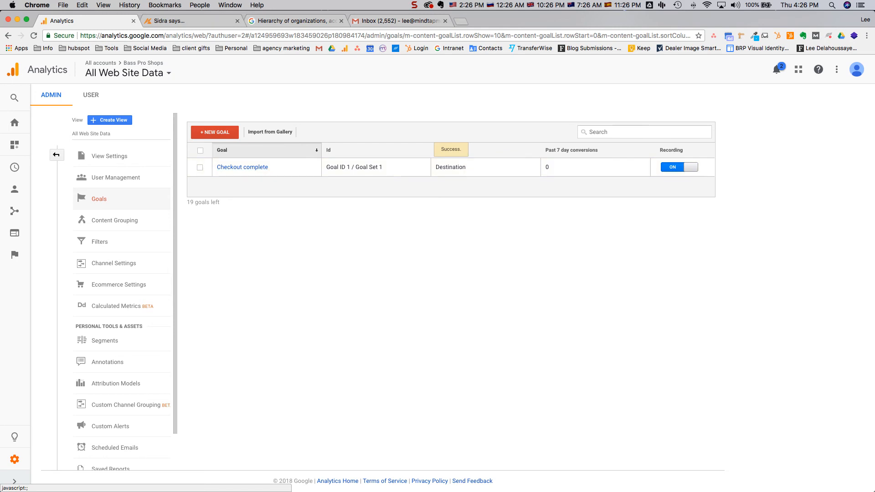
Review the goal patterns on the Nacho Analytics dashboard and open the saved Checkout complete goal in Google Analytics
left_click(191, 20)
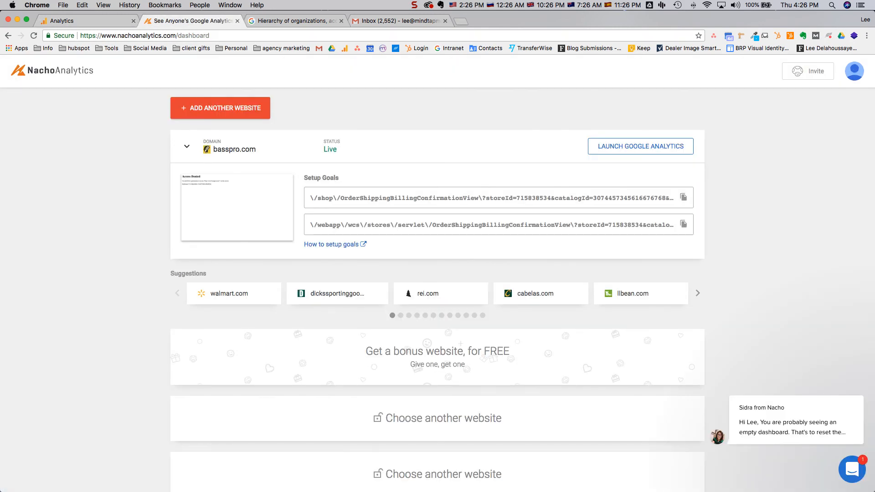
scroll(438, 199, "down", 2)
scroll(438, 199, "up", 3)
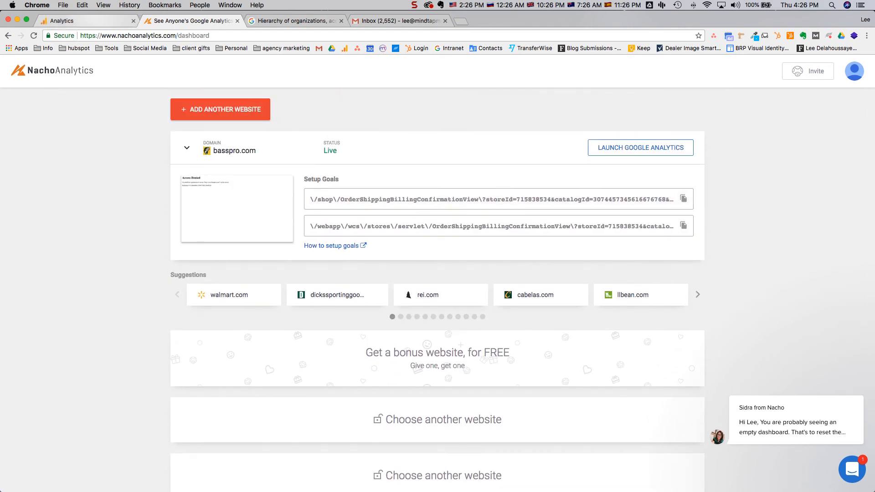
left_click(94, 21)
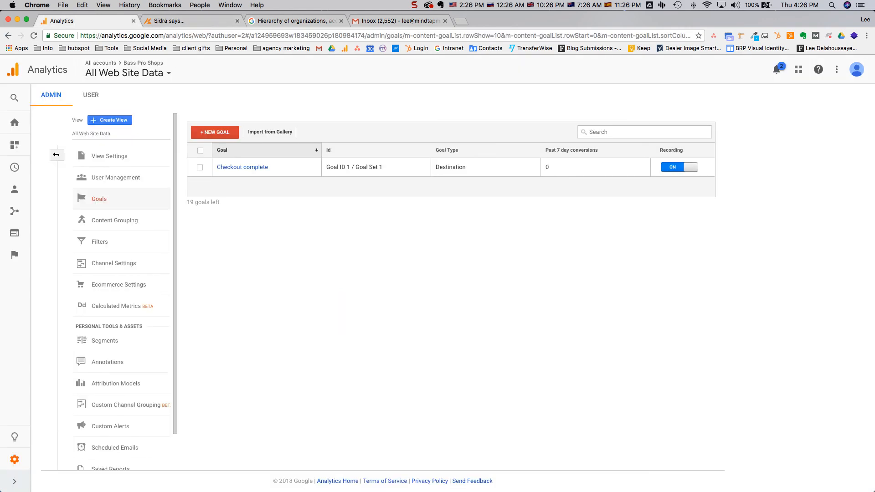
left_click(242, 167)
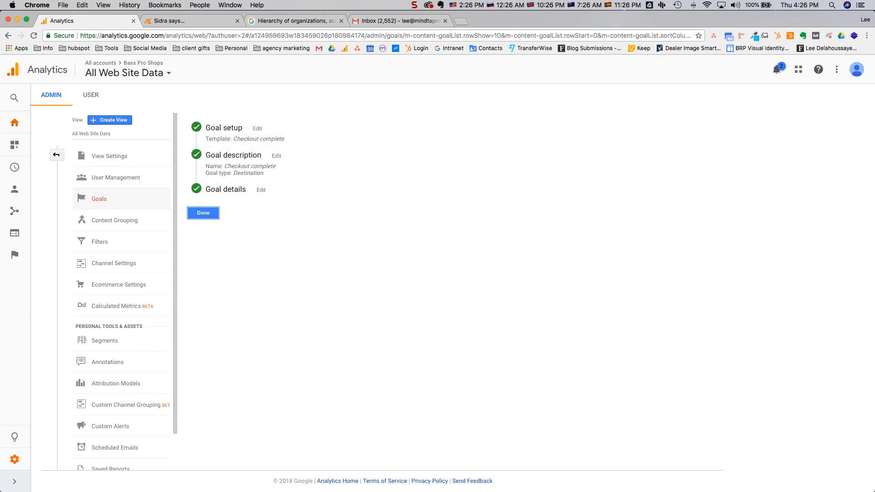
Examine the Goals Overview report under Conversions in Google Analytics, and return to the Nacho Analytics dashboard
left_click(14, 122)
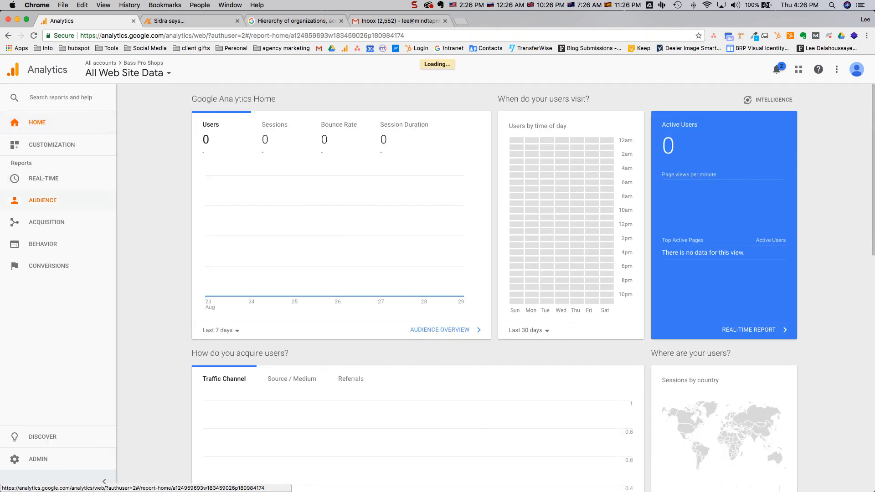
left_click(46, 266)
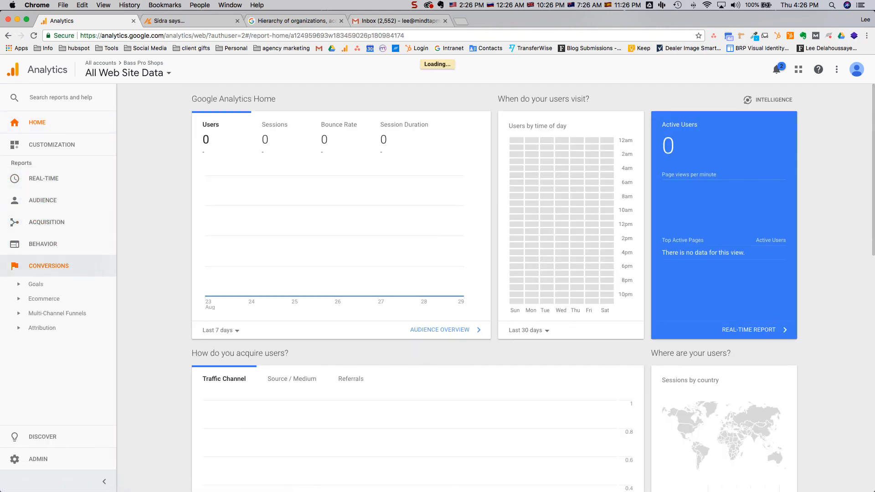
left_click(35, 284)
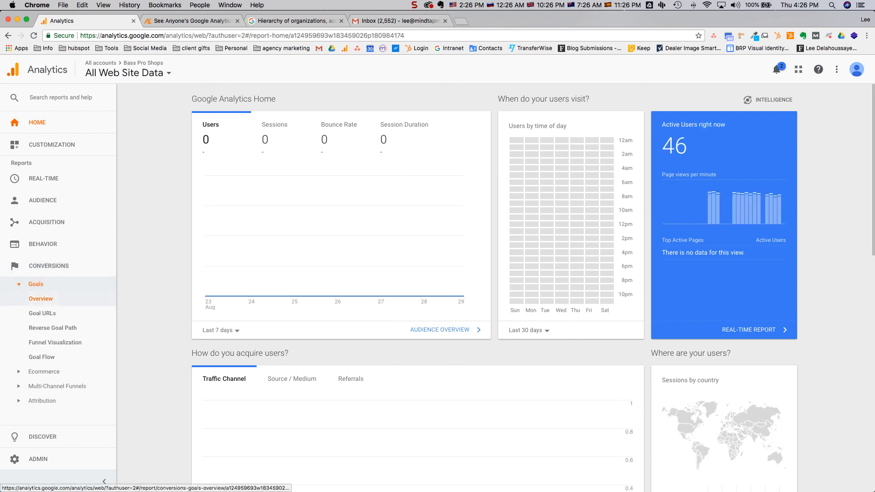
left_click(40, 298)
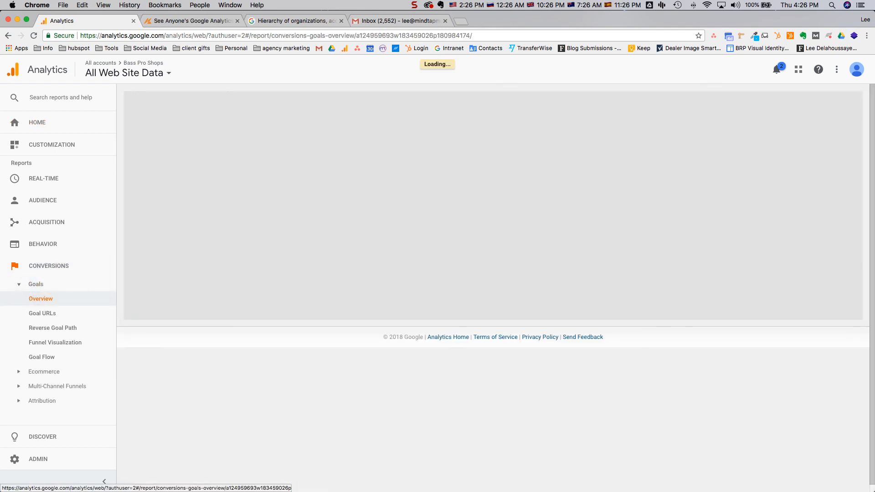
scroll(182, 278, "down", 1)
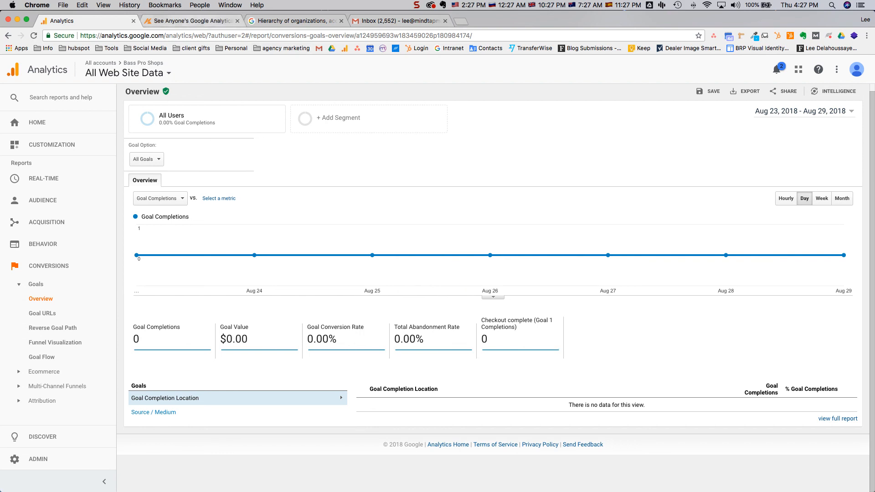
key("ctrl+Tab")
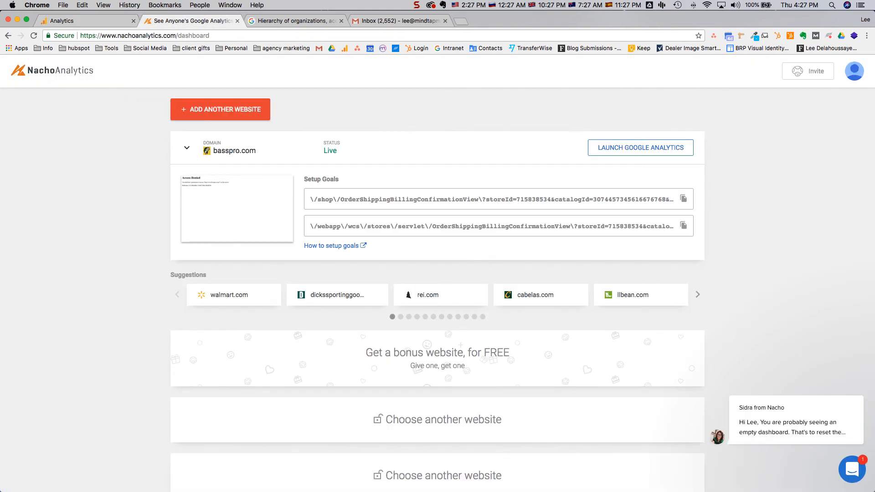